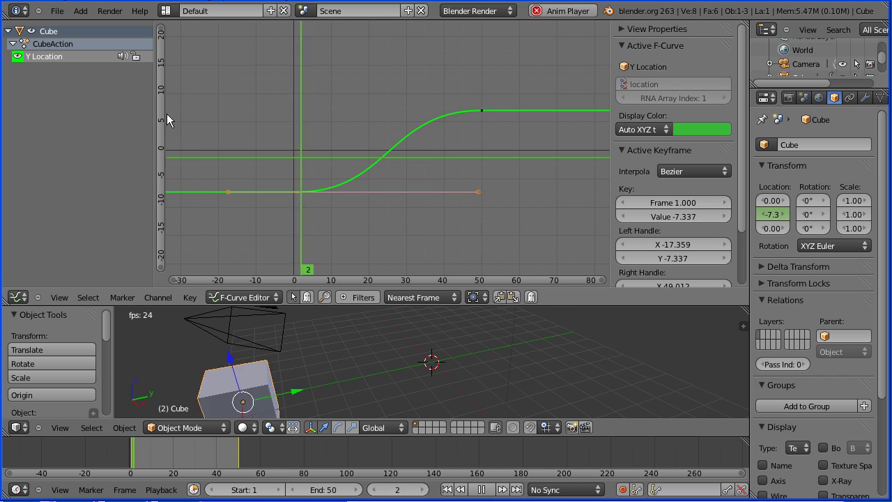
# Step: Reload the default start-up file via File > New, discarding the animated cube scene
pyautogui.click(711, 170)
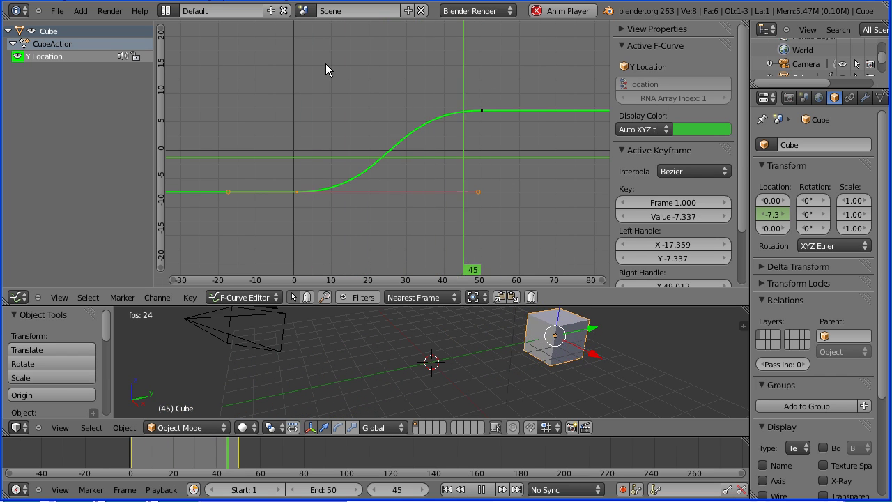
pyautogui.click(57, 12)
pyautogui.click(69, 25)
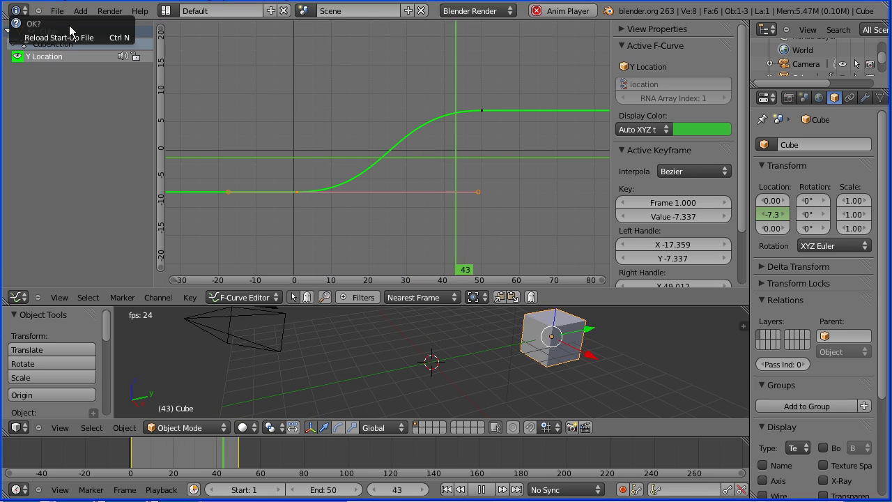
pyautogui.click(69, 38)
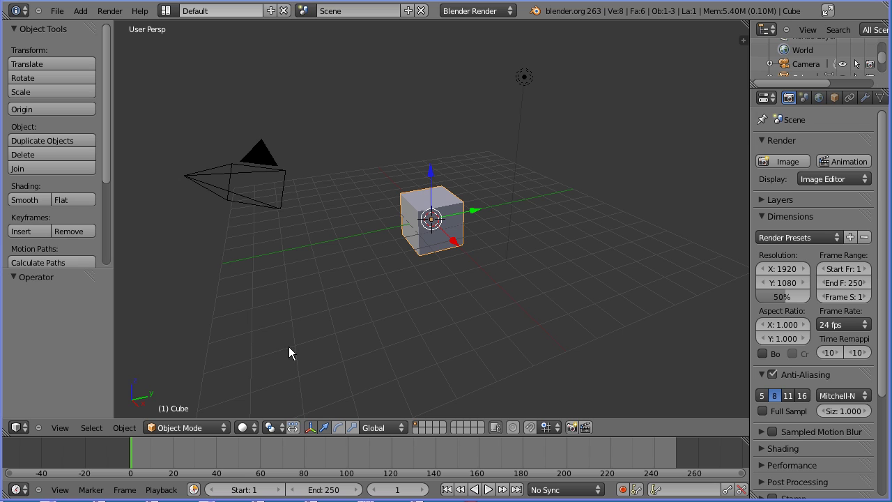
# Step: Set the animation's end frame to 50
pyautogui.click(327, 489)
pyautogui.write('50')
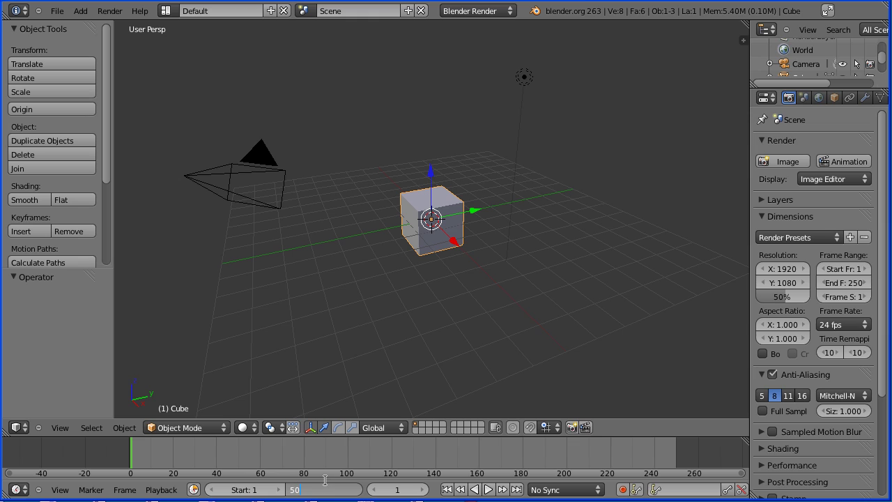
pyautogui.press('Return')
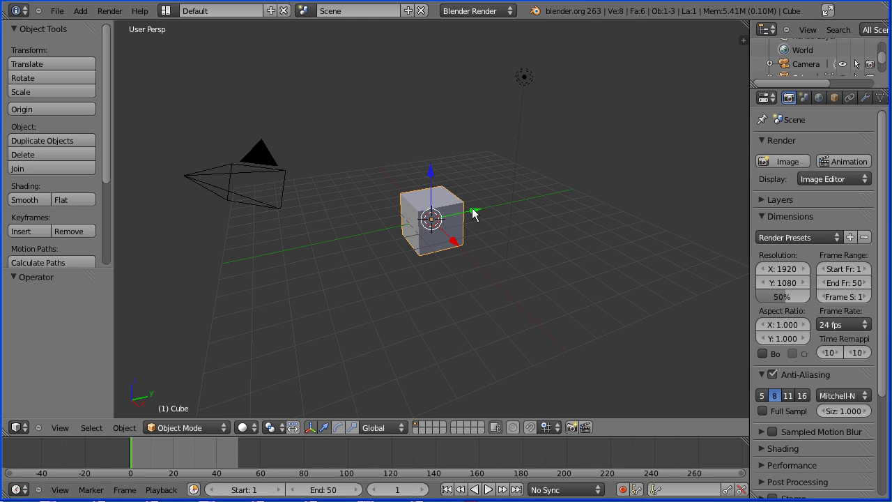
# Step: Move the cube along Y to -7.337 and keyframe its Y location at frame 1
pyautogui.moveTo(476, 212); pyautogui.dragTo(291, 248)
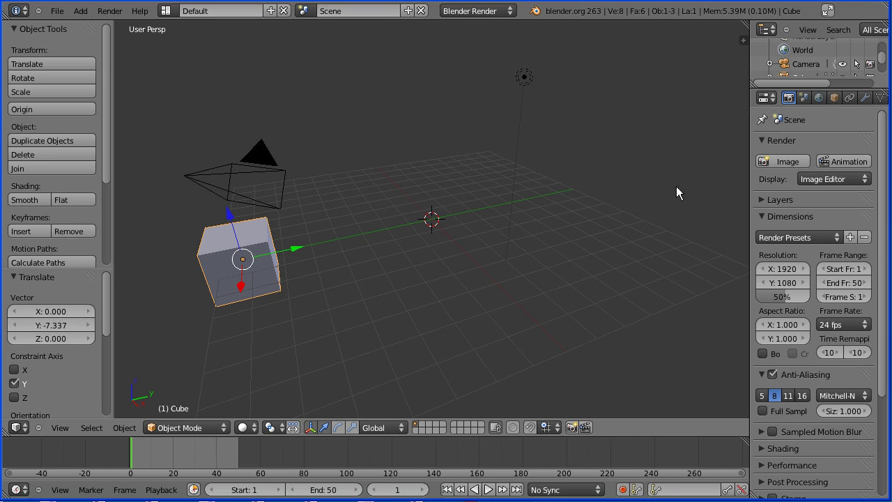
pyautogui.click(835, 98)
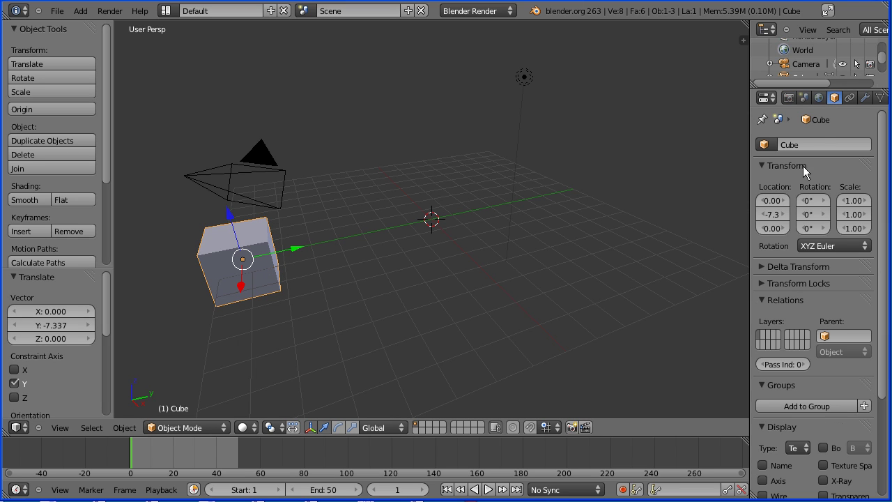
pyautogui.rightClick(773, 214)
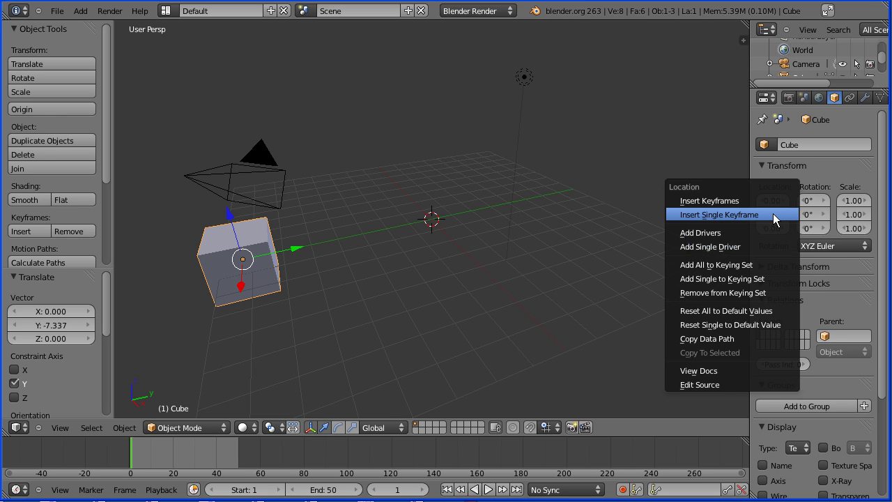
pyautogui.click(773, 214)
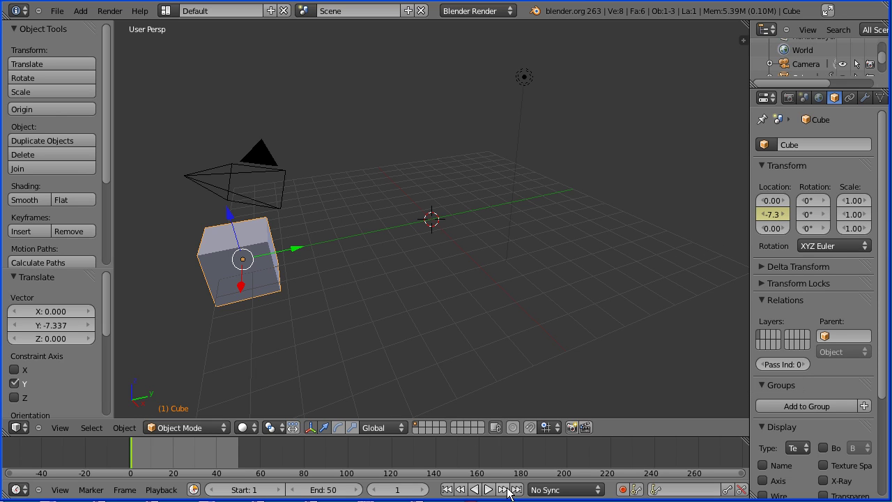
# Step: At frame 50, move the cube along Y to 7.01 and keyframe its Y location
pyautogui.click(517, 489)
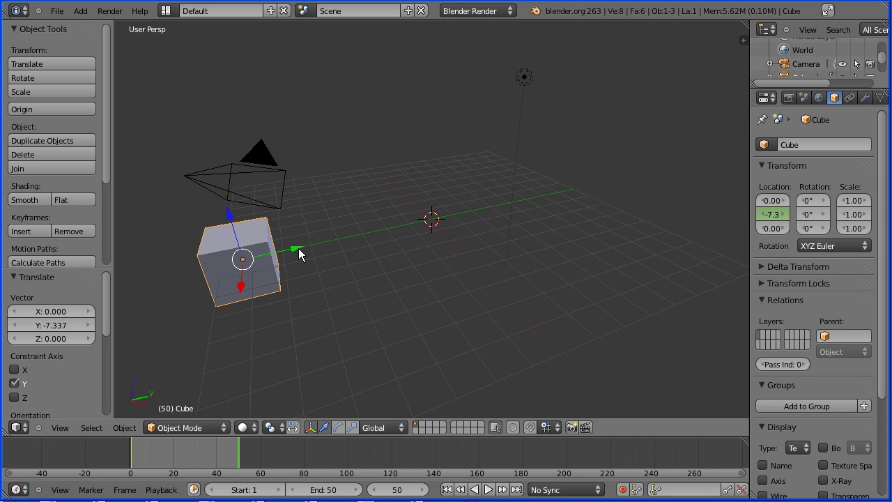
pyautogui.moveTo(298, 248); pyautogui.dragTo(615, 198)
pyautogui.rightClick(769, 216)
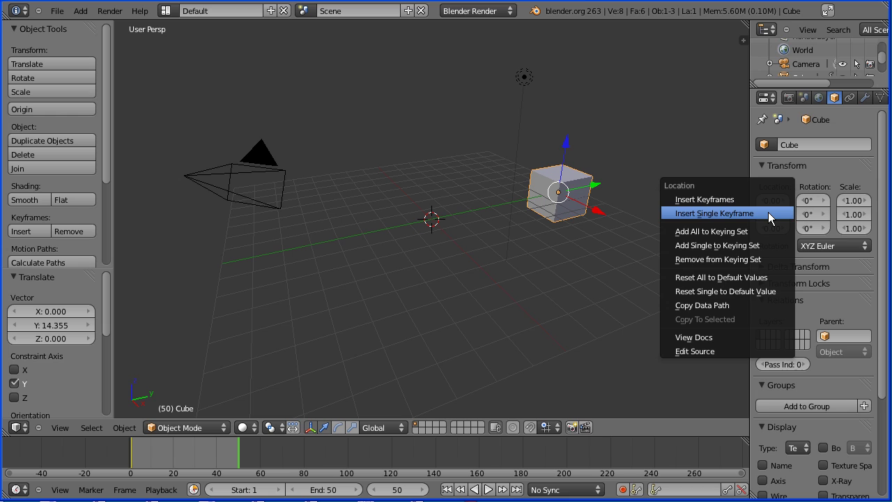
pyautogui.click(766, 212)
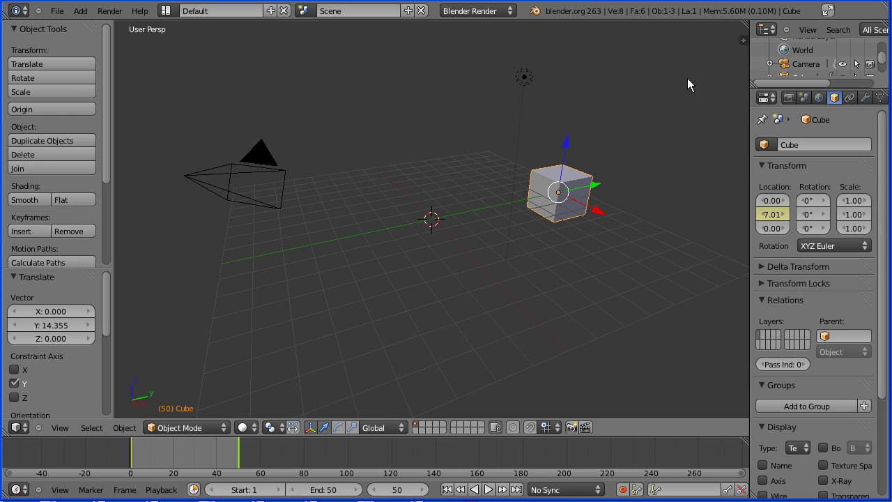
# Step: Preview the animation, then stop and rewind to frame 1
pyautogui.click(487, 490)
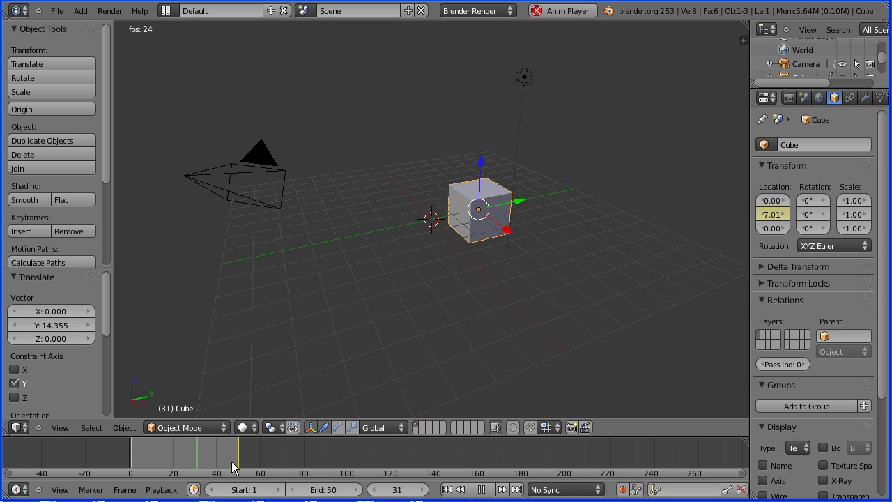
pyautogui.click(481, 490)
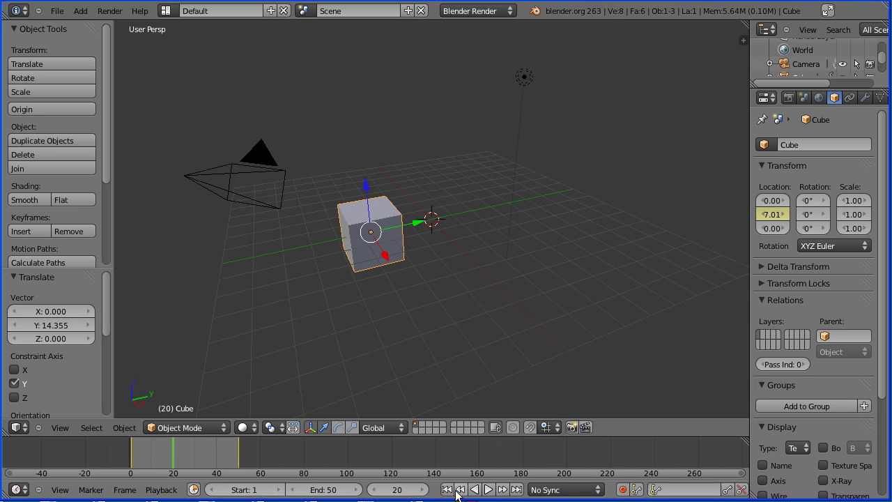
pyautogui.click(447, 489)
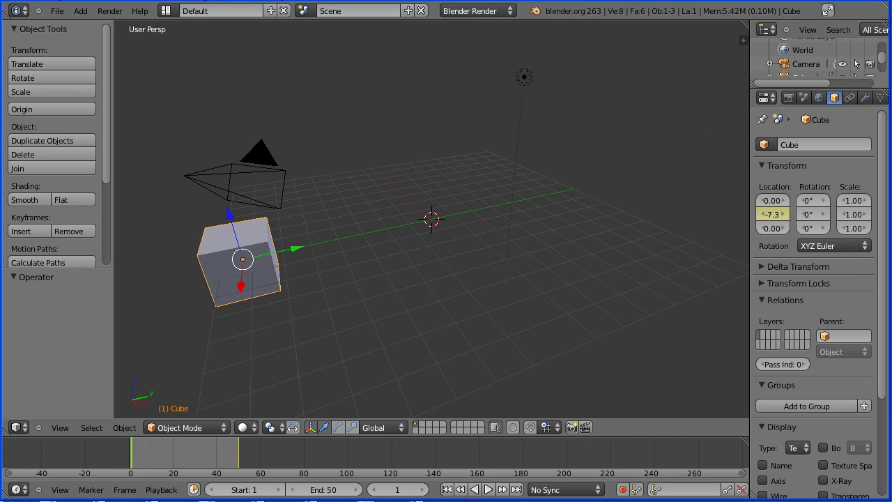
# Step: Split the 3D view and make the upper area a Graph Editor framing the Y Location curve
pyautogui.moveTo(745, 41); pyautogui.dragTo(753, 307)
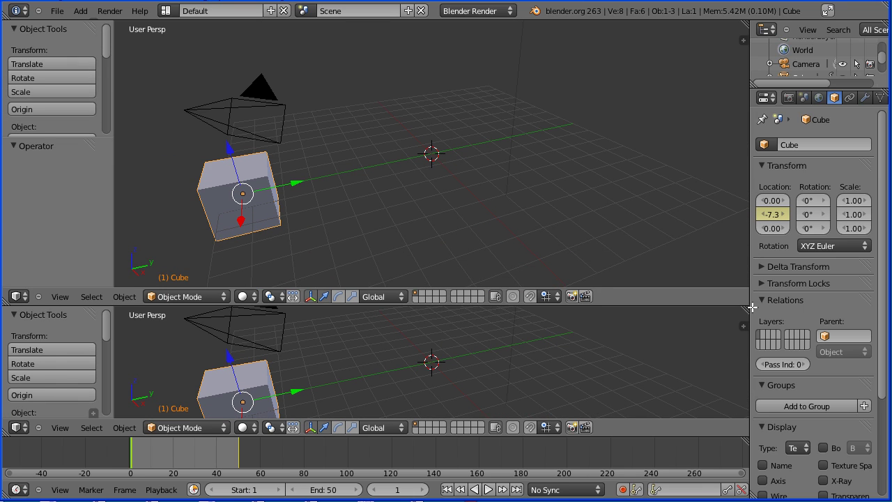
pyautogui.click(18, 296)
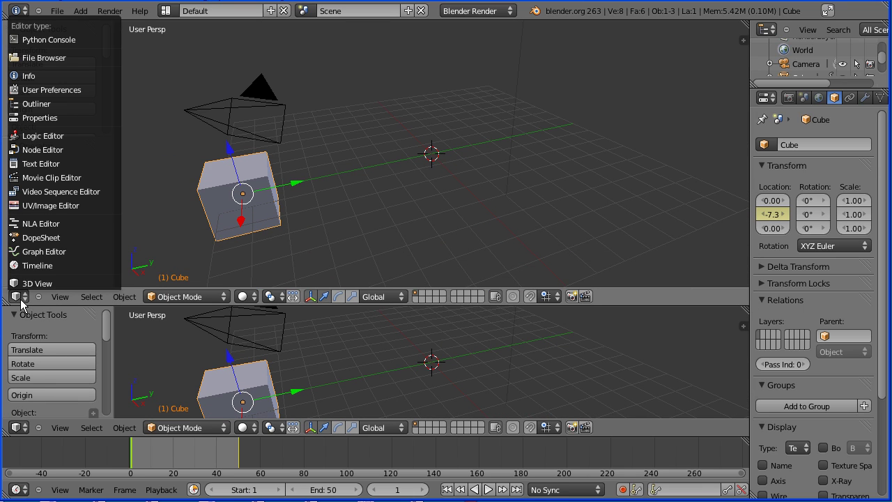
pyautogui.click(57, 253)
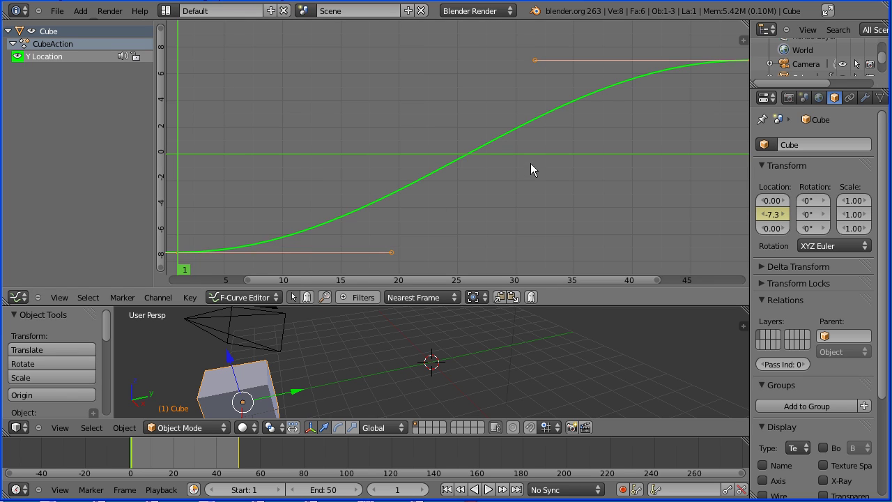
pyautogui.press('Home')
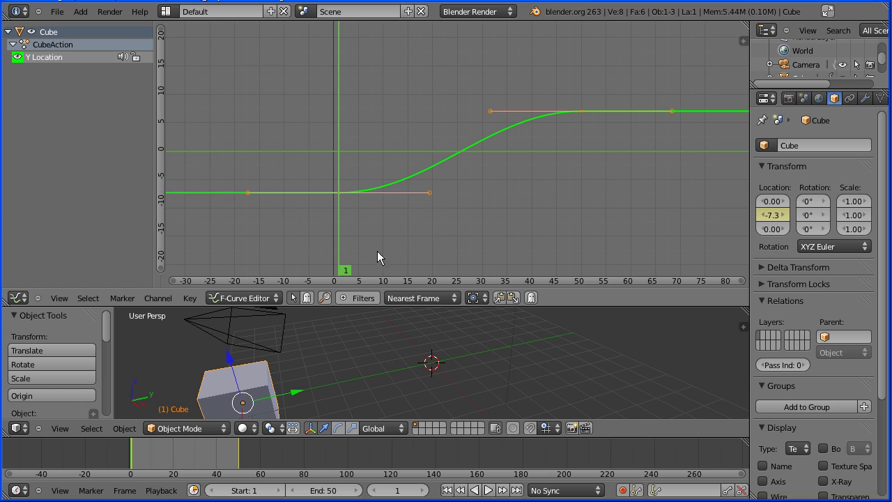
# Step: Show the N sidebar with the active keyframe's Bezier interpolation and its interpolation choices
pyautogui.click(190, 298)
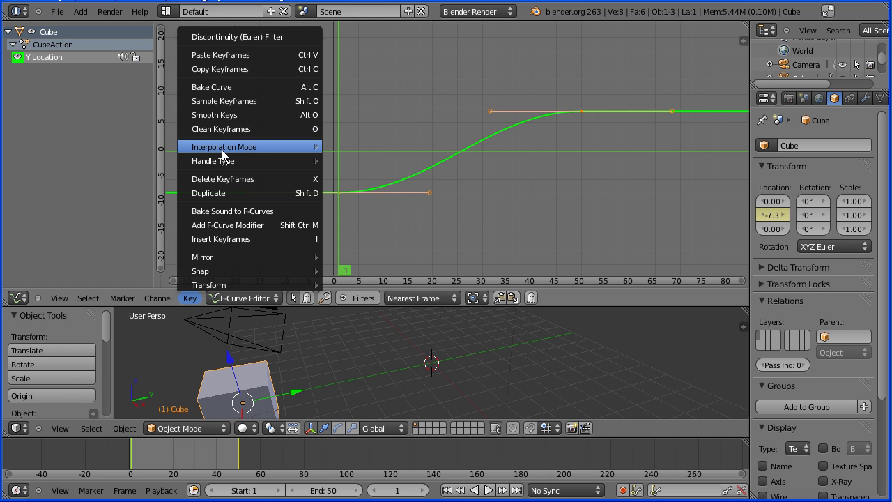
pyautogui.moveTo(225, 150)
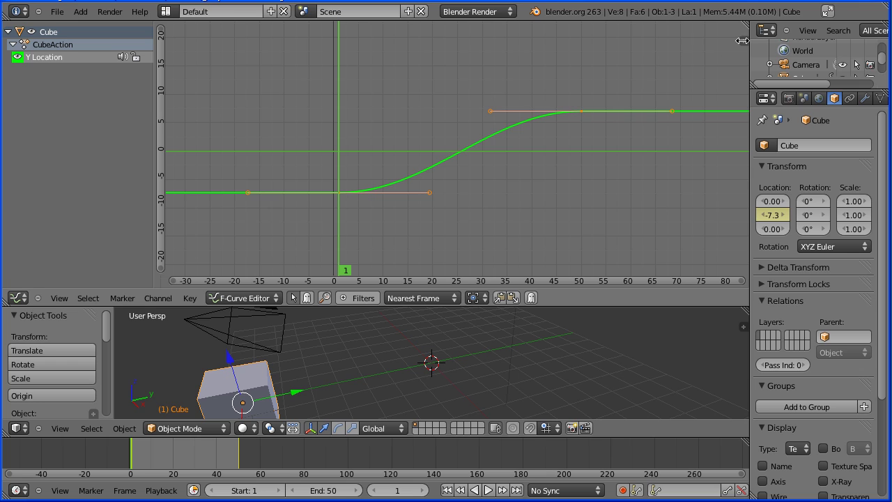
pyautogui.press('n')
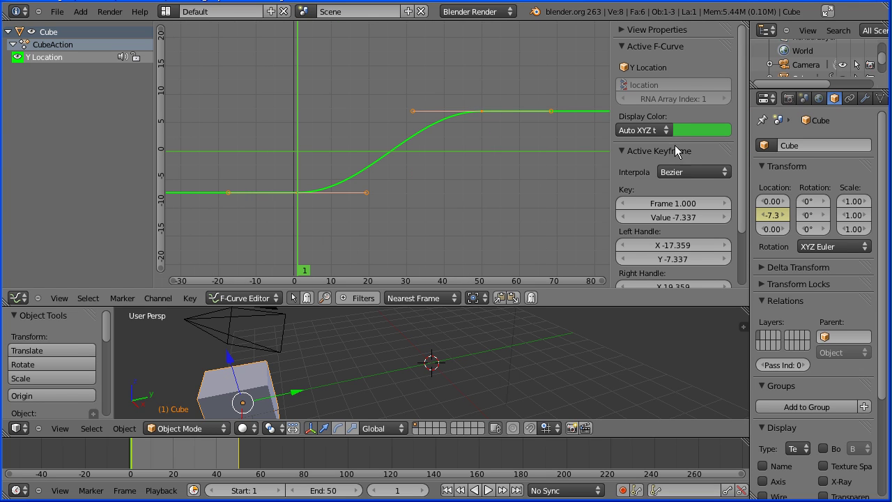
pyautogui.click(693, 170)
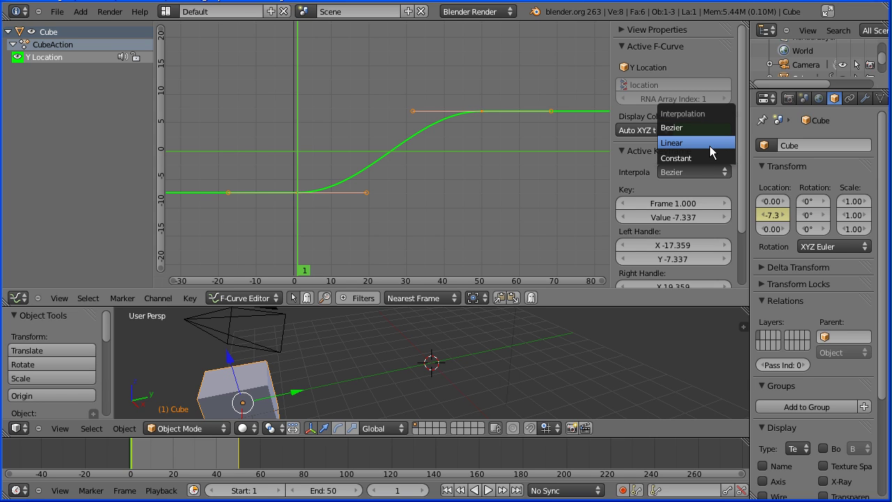
# Step: Switch the Y Location curve to Linear interpolation and preview playback, stopping at frame 18
pyautogui.click(711, 151)
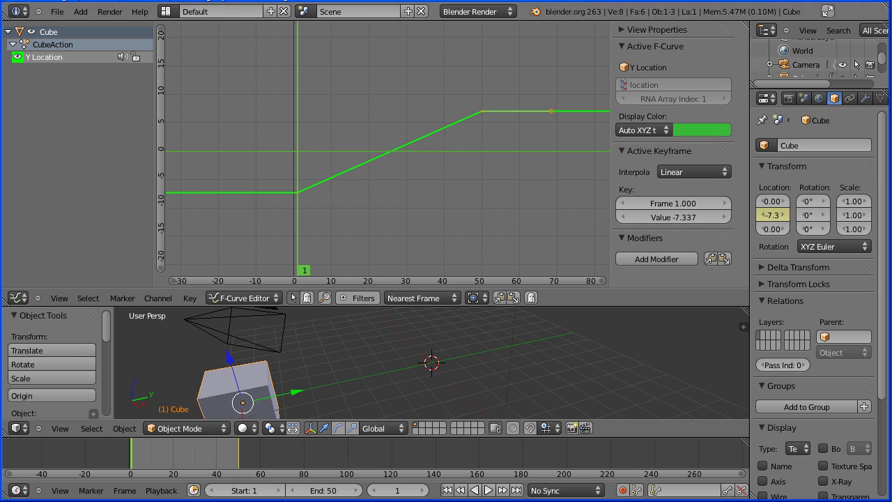
pyautogui.click(488, 490)
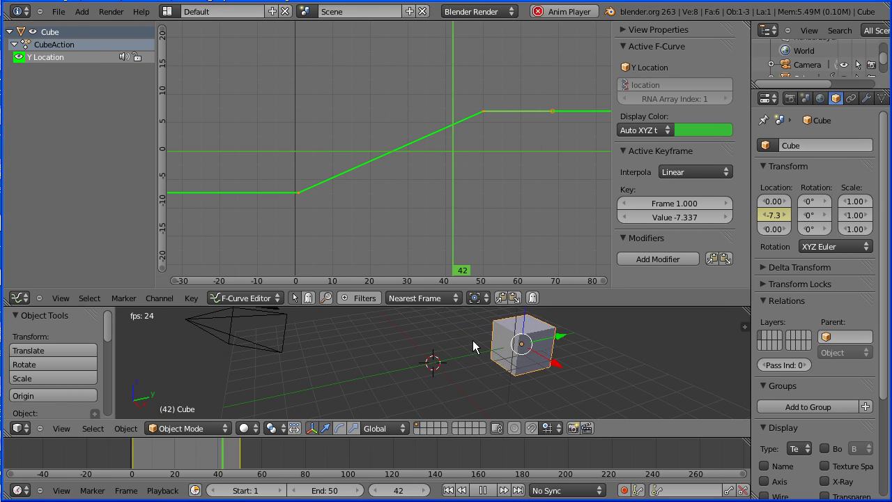
pyautogui.click(483, 491)
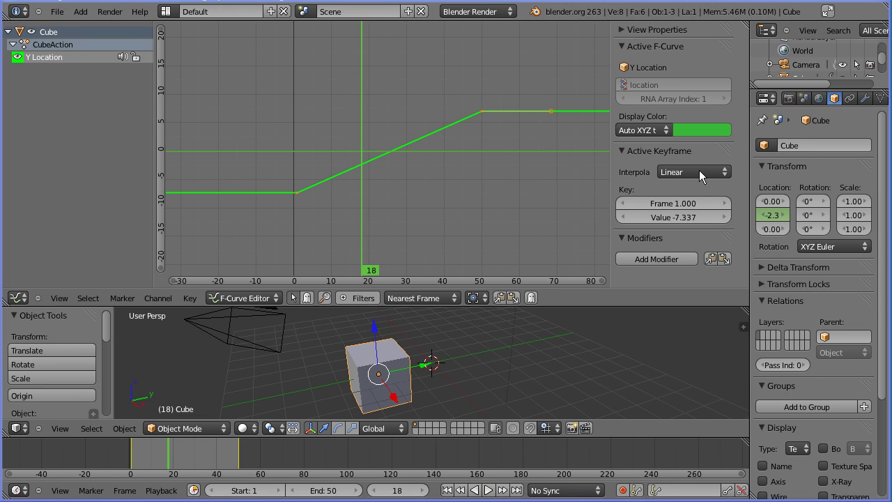
pyautogui.click(699, 170)
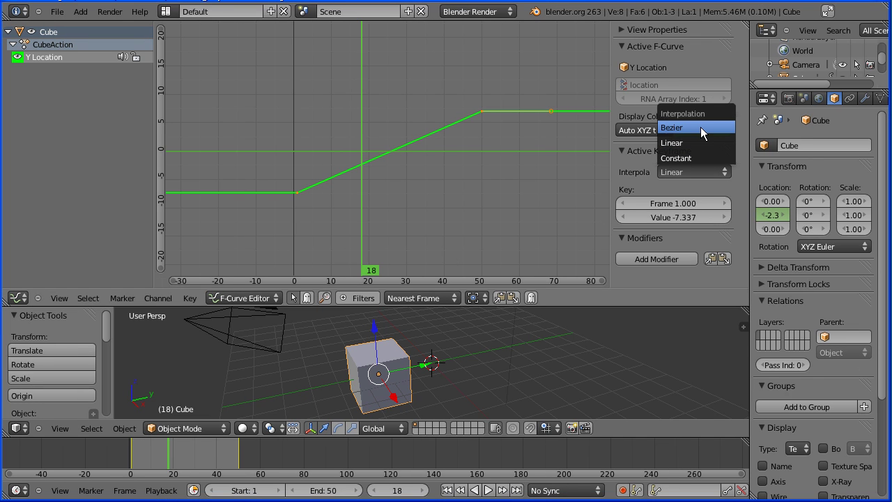
# Step: Restore Bezier interpolation and stretch the frame-1 key's right handle out to frame 49
pyautogui.click(700, 127)
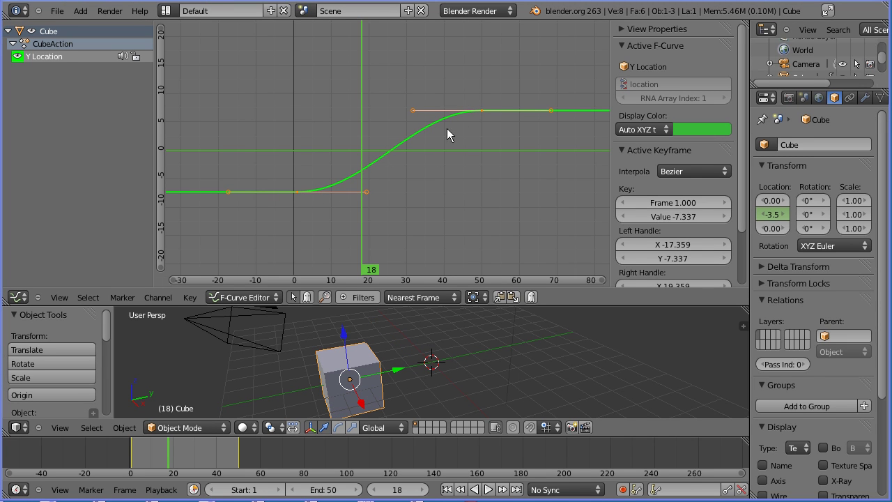
pyautogui.rightClick(367, 193)
pyautogui.press('g')
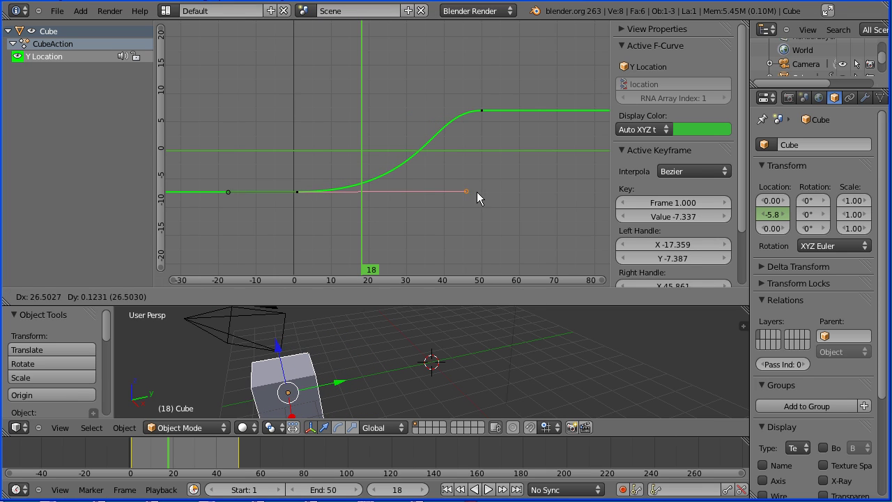
pyautogui.click(487, 193)
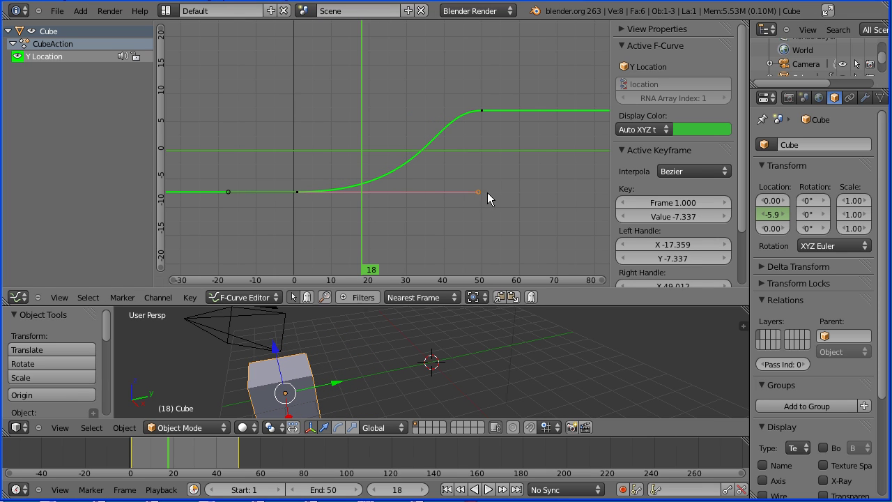
# Step: Stretch the frame-50 key's left handle back to about frame 1 (X 1.247, Y 7.141)
pyautogui.rightClick(484, 111)
pyautogui.rightClick(412, 110)
pyautogui.press('g')
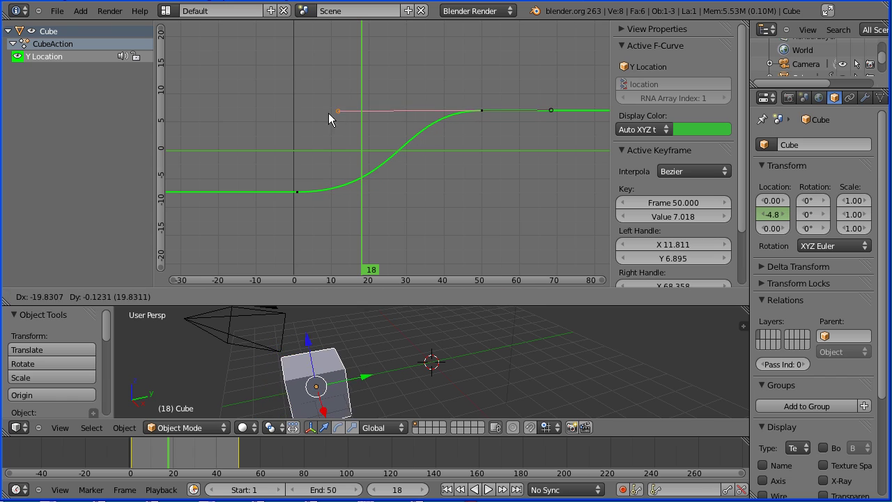
pyautogui.click(290, 111)
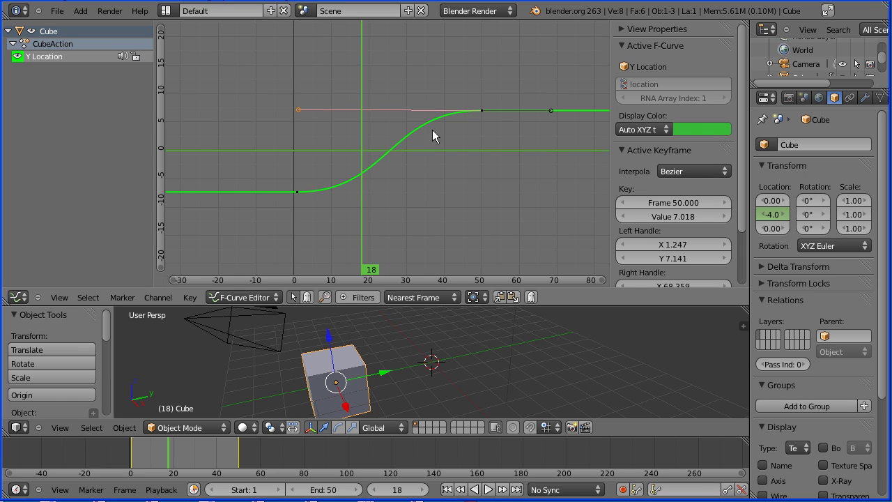
# Step: Play the animation from frame 1 to check the slow easing, then stop
pyautogui.click(462, 489)
pyautogui.click(489, 489)
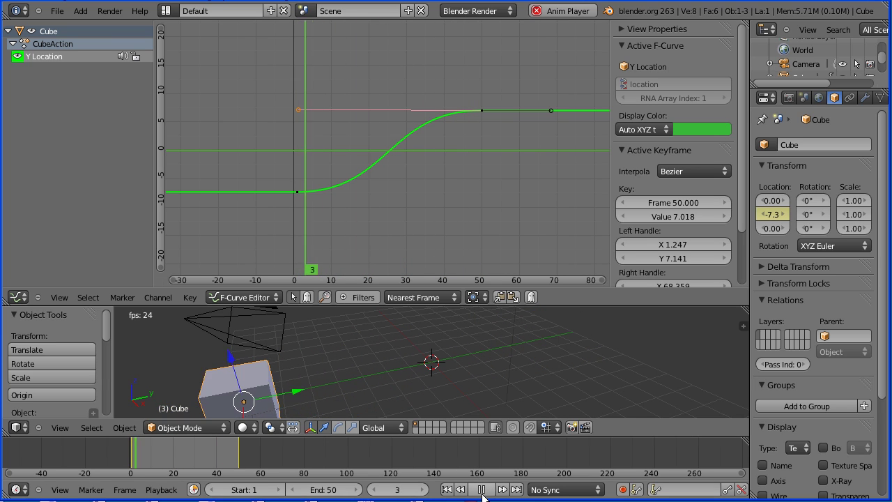
pyautogui.hotkey('alt', 'a')
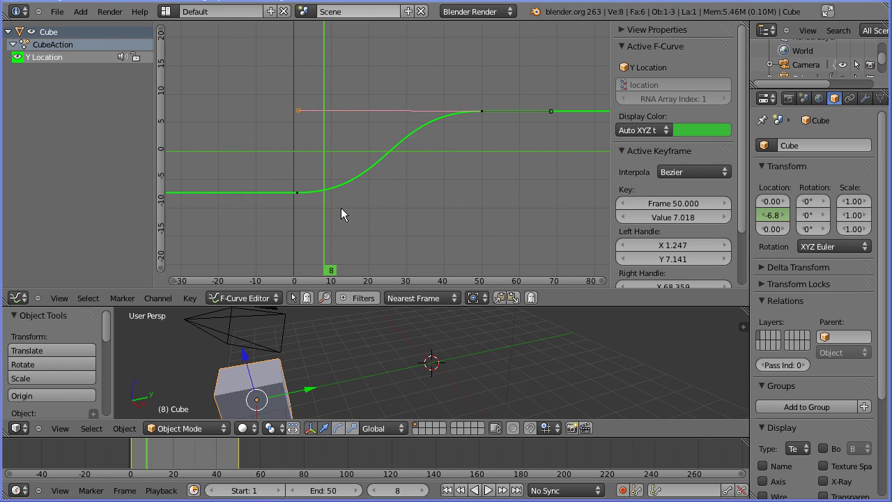
# Step: Insert a Y Location keyframe at frame 24 on the selected channel only
pyautogui.click(386, 158)
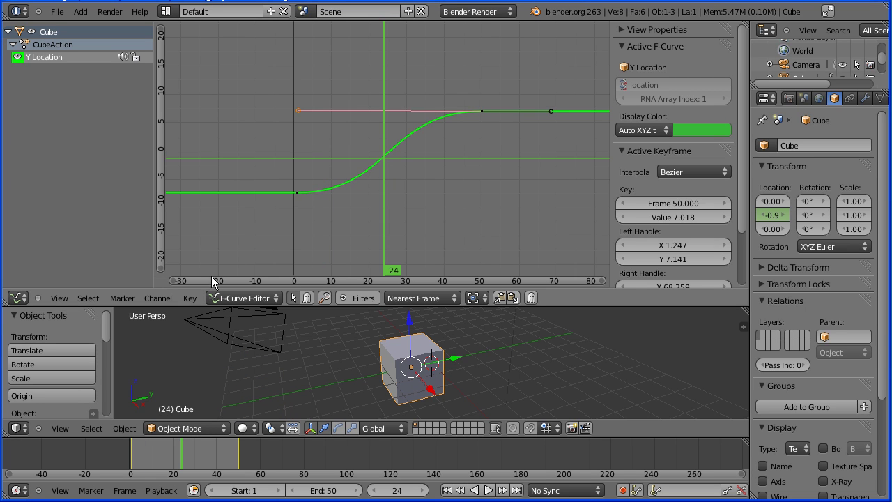
pyautogui.click(191, 297)
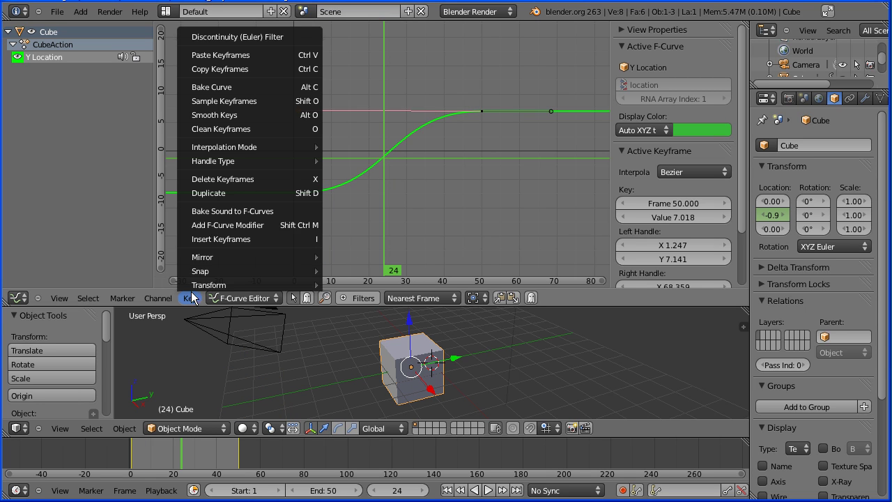
pyautogui.click(280, 242)
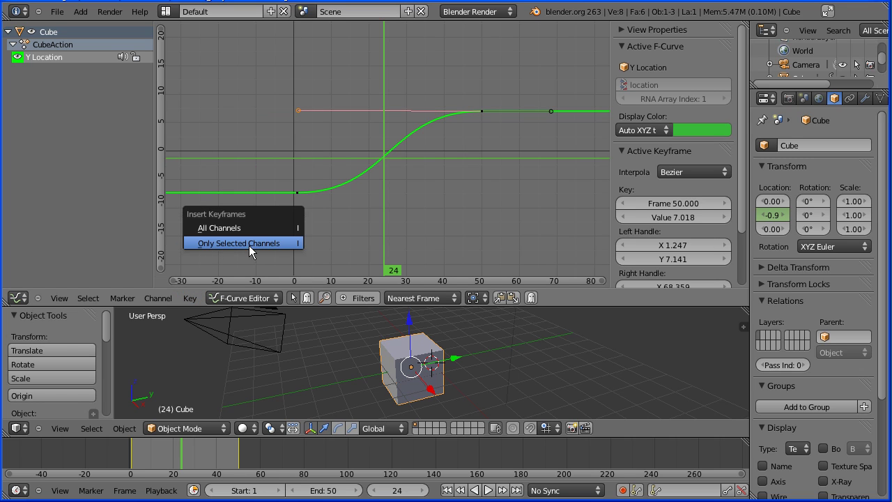
pyautogui.click(281, 244)
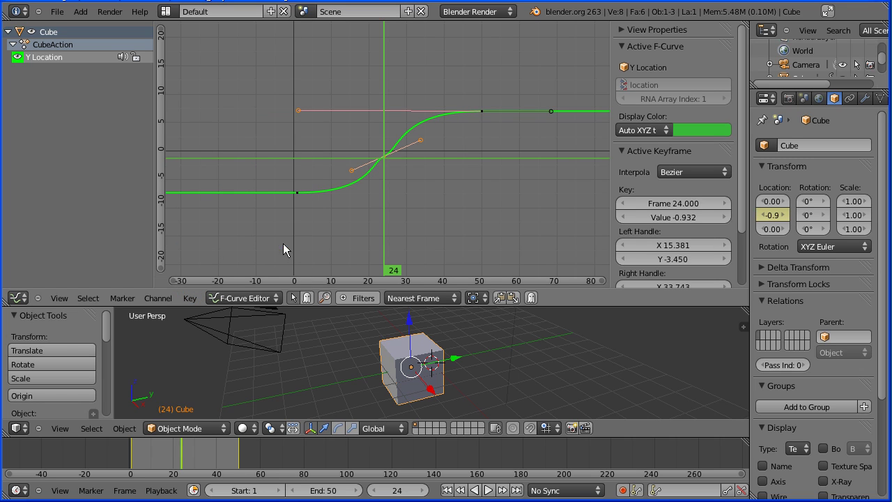
# Step: Tilt the frame-24 keyframe's right handle down-right so the curve bumps there
pyautogui.rightClick(420, 140)
pyautogui.press('g')
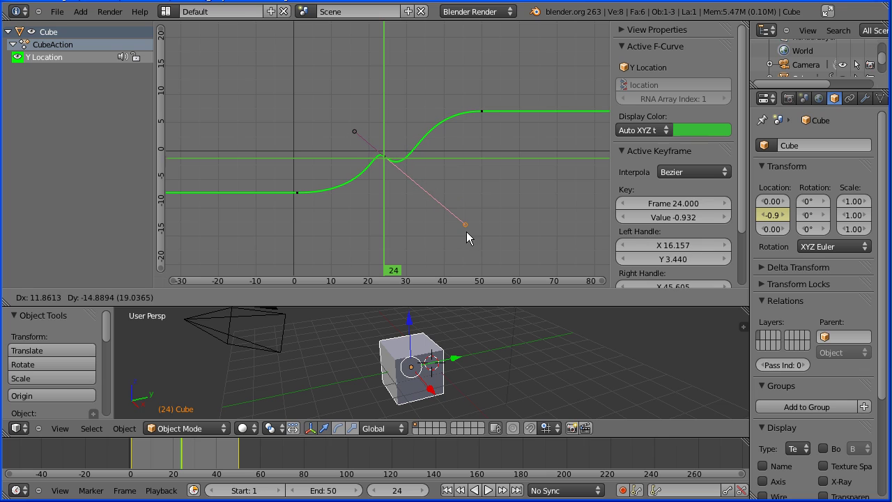
pyautogui.click(466, 232)
# Step: Play the animation from frame 1 with the new middle keyframe
pyautogui.click(461, 491)
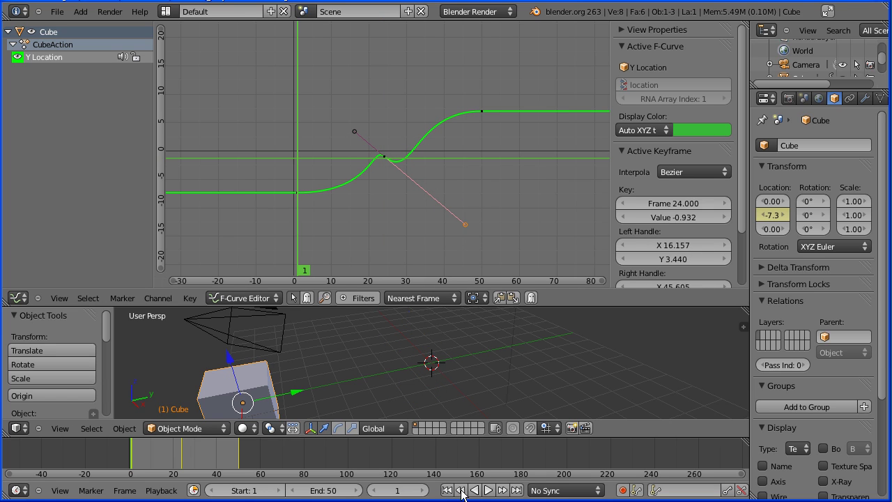
pyautogui.click(488, 491)
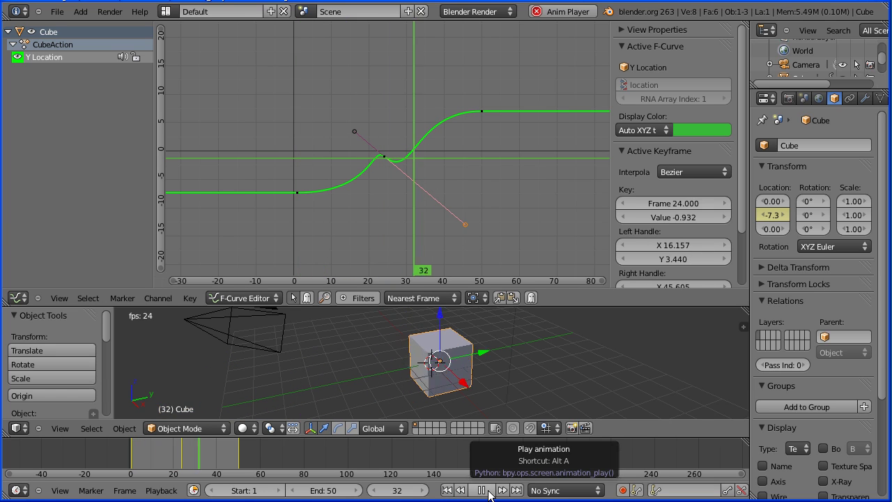
pyautogui.click(487, 491)
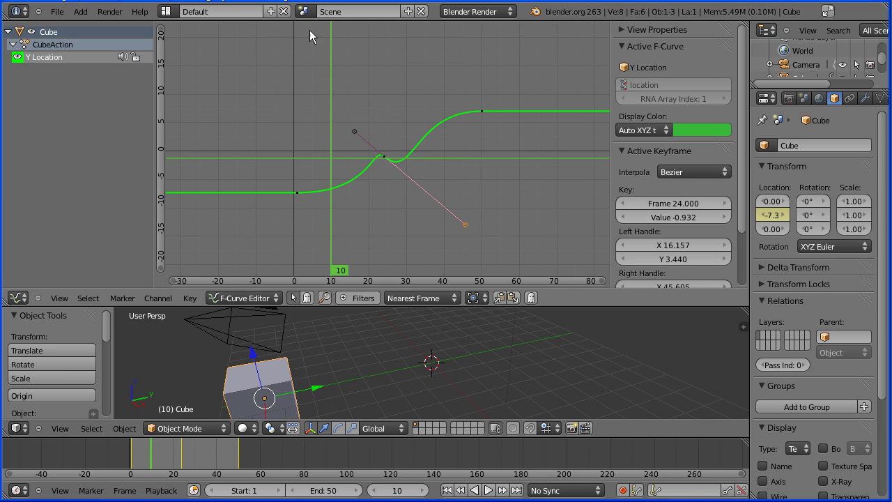
# Step: Move the middle keyframe to frame 19 at value 12.604 and preview playback
pyautogui.click(385, 157)
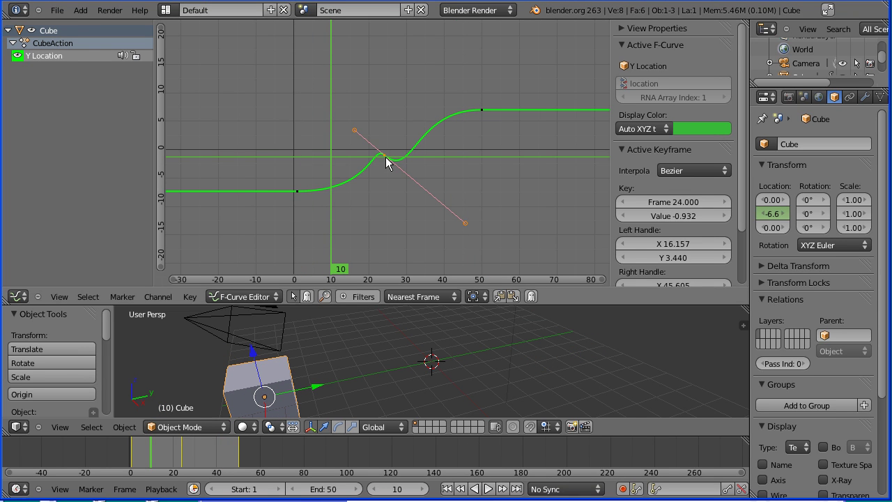
pyautogui.press('g')
pyautogui.click(364, 74)
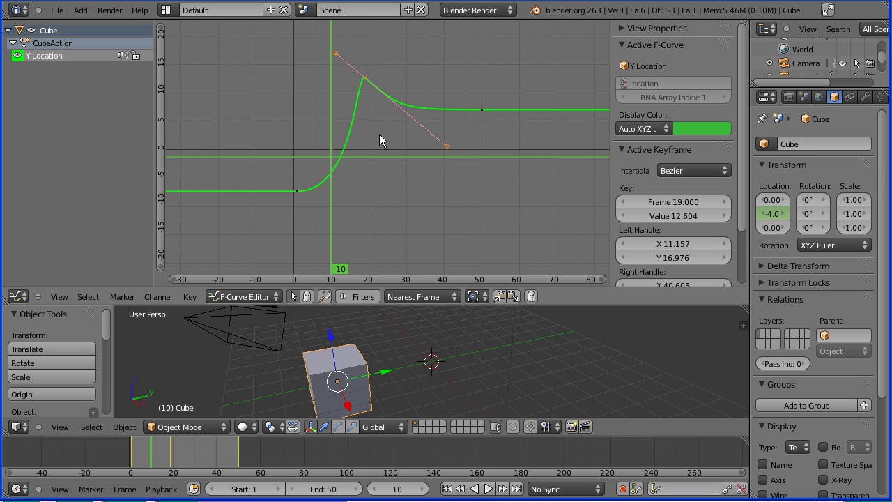
pyautogui.click(488, 488)
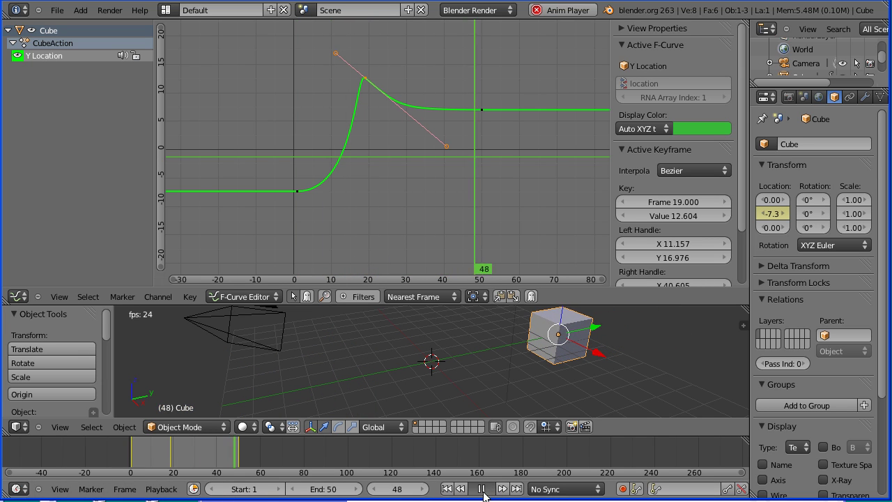
pyautogui.click(480, 489)
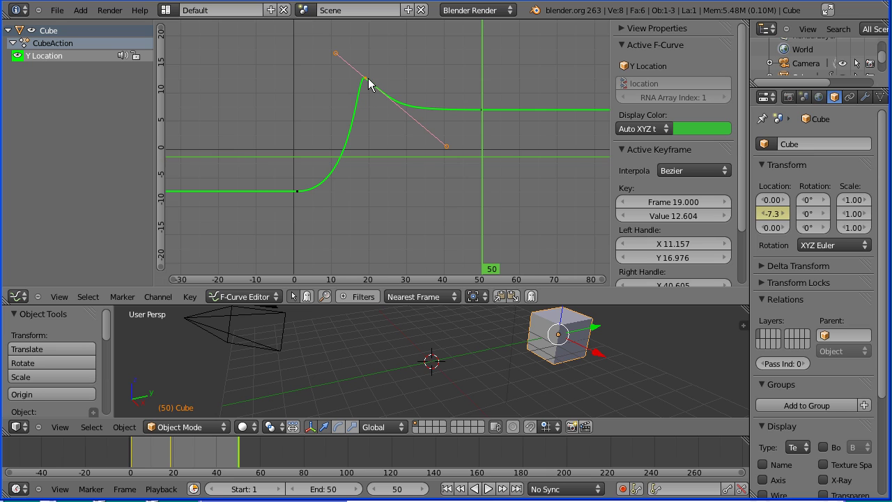
# Step: Delete the frame-19 keyframe and select the first keyframe at frame 1
pyautogui.press('x')
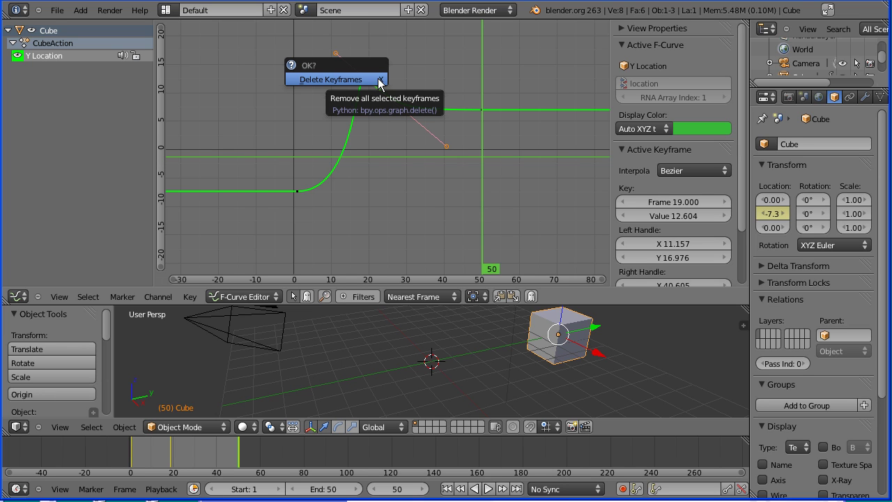
pyautogui.click(380, 79)
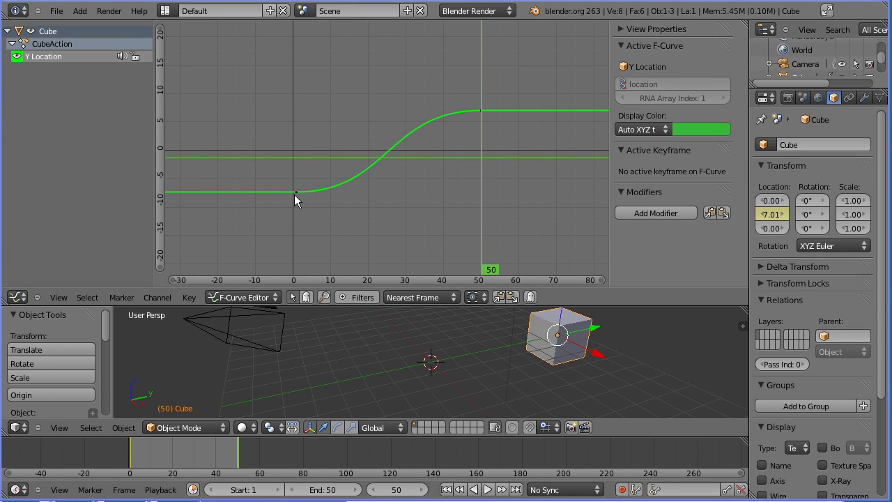
pyautogui.rightClick(295, 193)
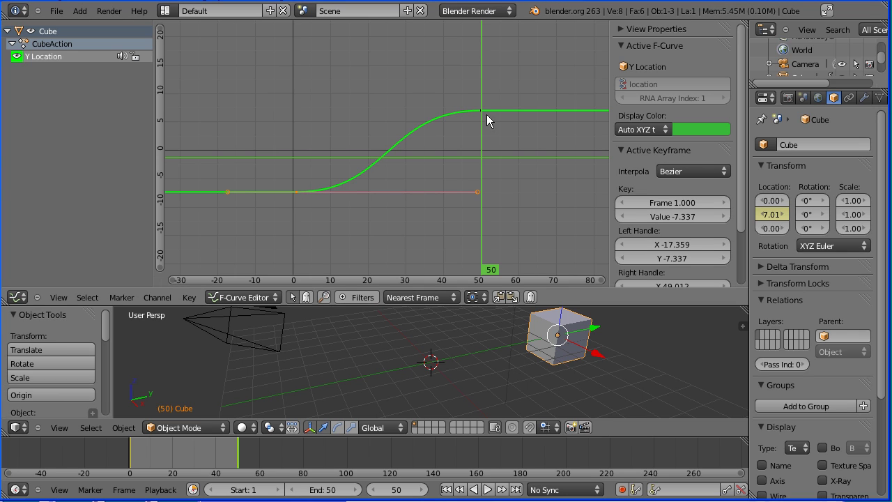
pyautogui.click(674, 172)
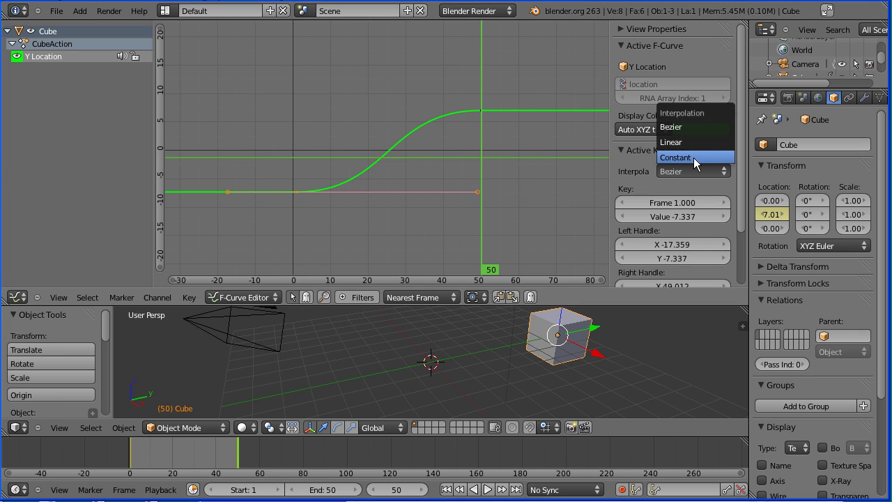
# Step: Set the first keyframe to Constant interpolation and play through to frame 50 to see the jump
pyautogui.click(711, 159)
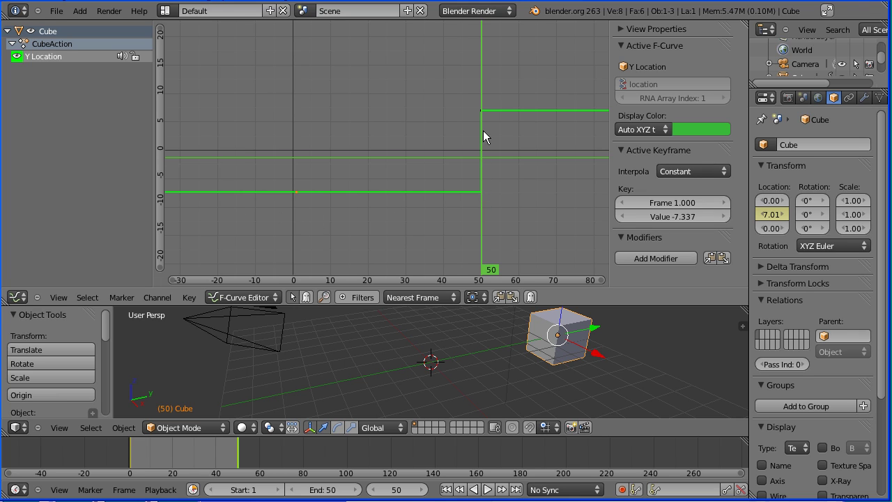
pyautogui.click(446, 489)
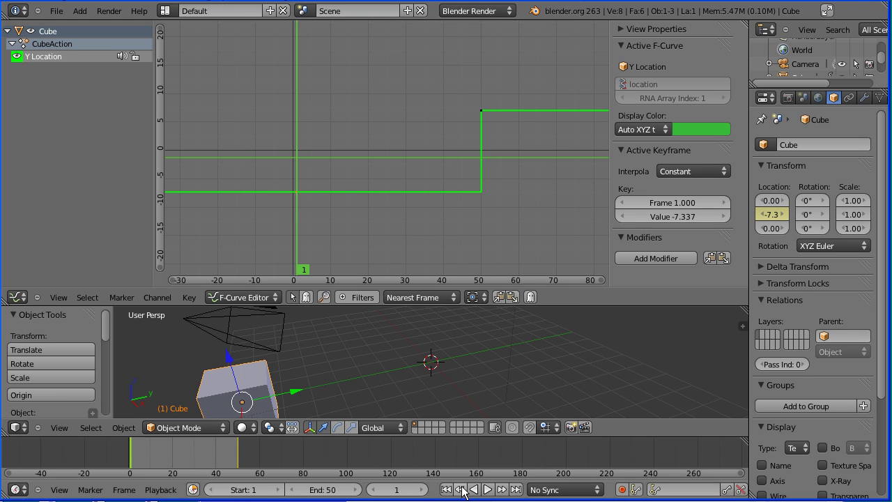
pyautogui.click(488, 490)
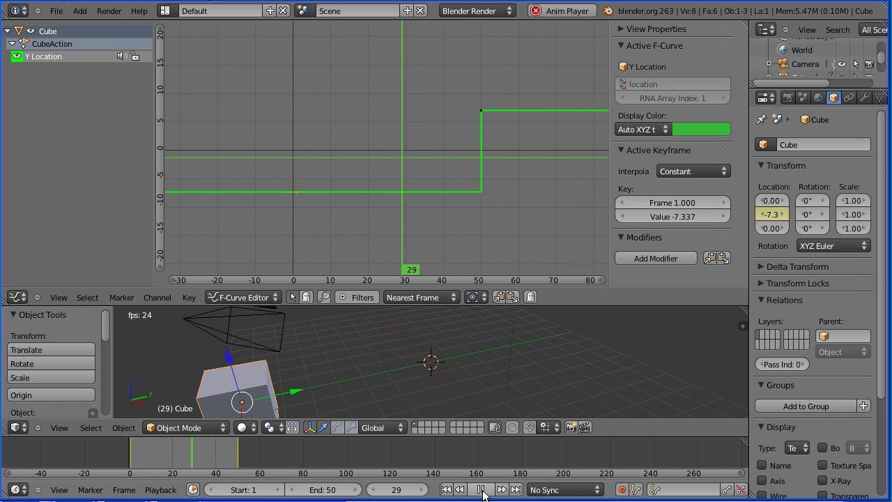
pyautogui.click(482, 489)
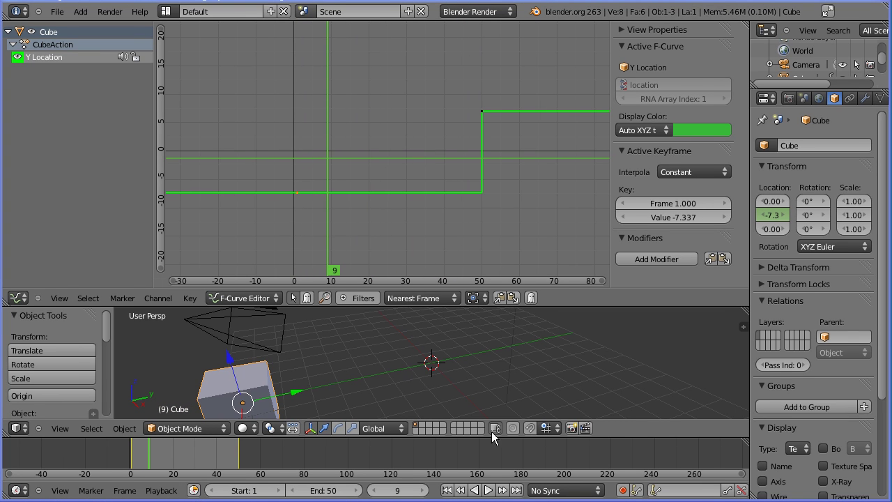
pyautogui.click(516, 490)
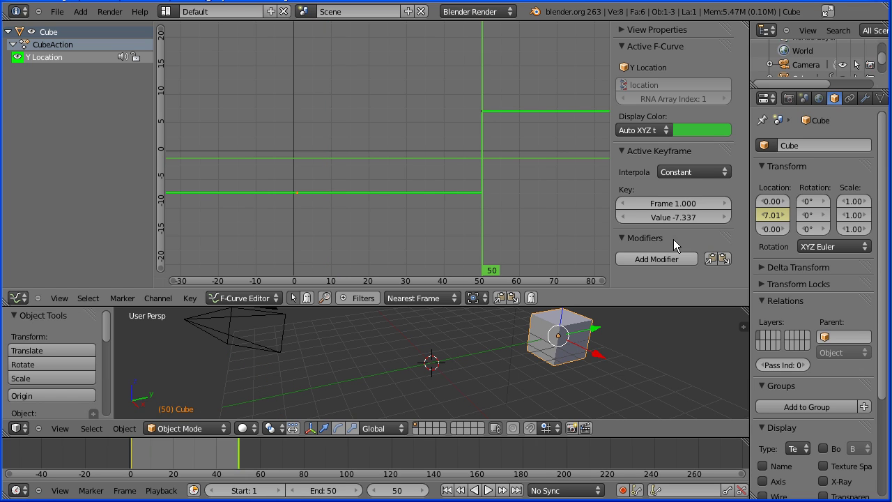
# Step: Set the first keyframe's interpolation to Bezier and play the eased -7.337 to 7.01 motion
pyautogui.click(685, 172)
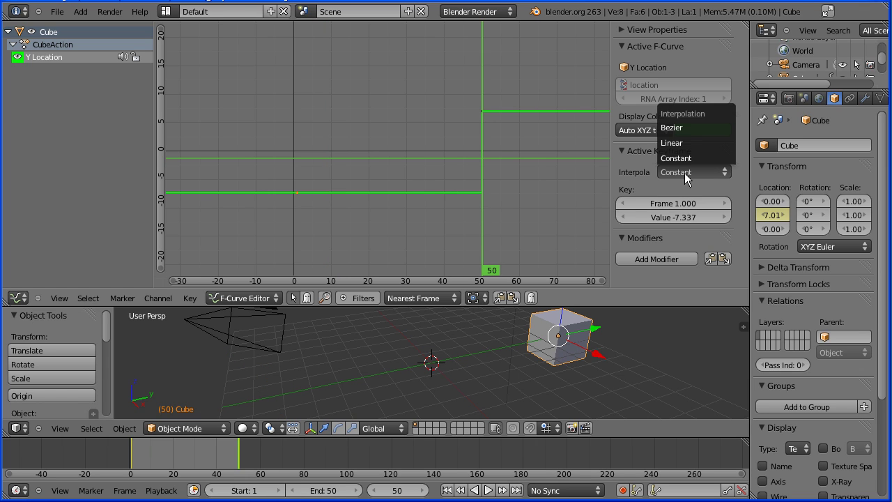
pyautogui.click(700, 128)
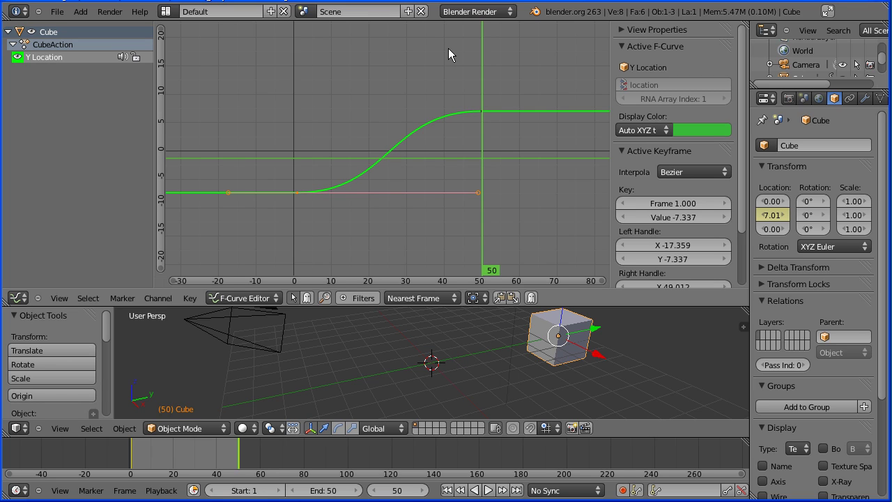
pyautogui.click(488, 490)
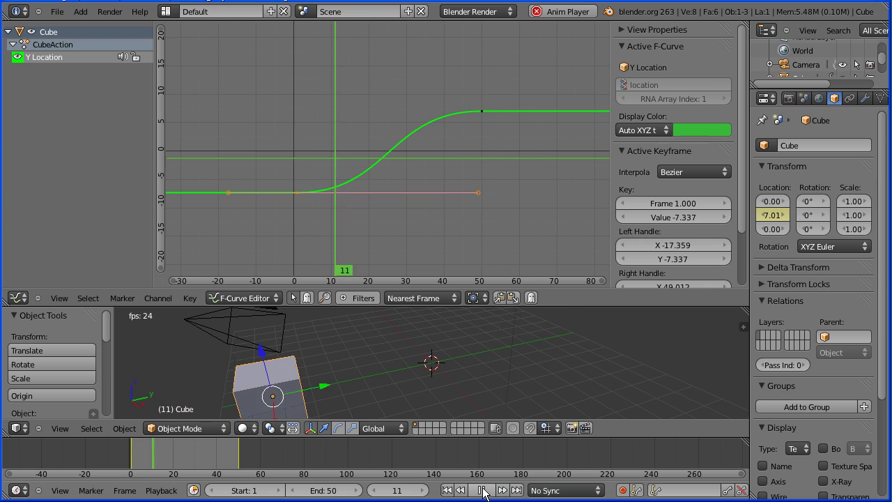